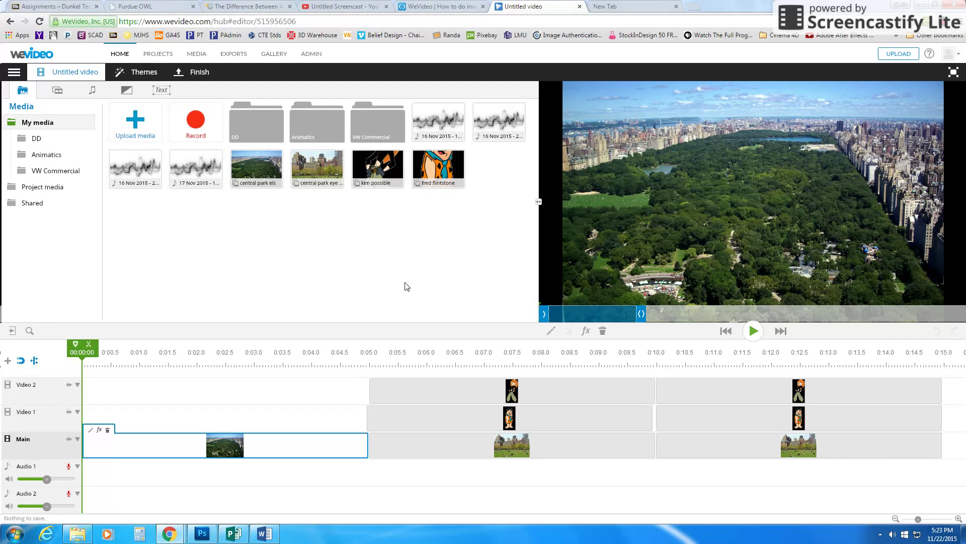
click(14, 73)
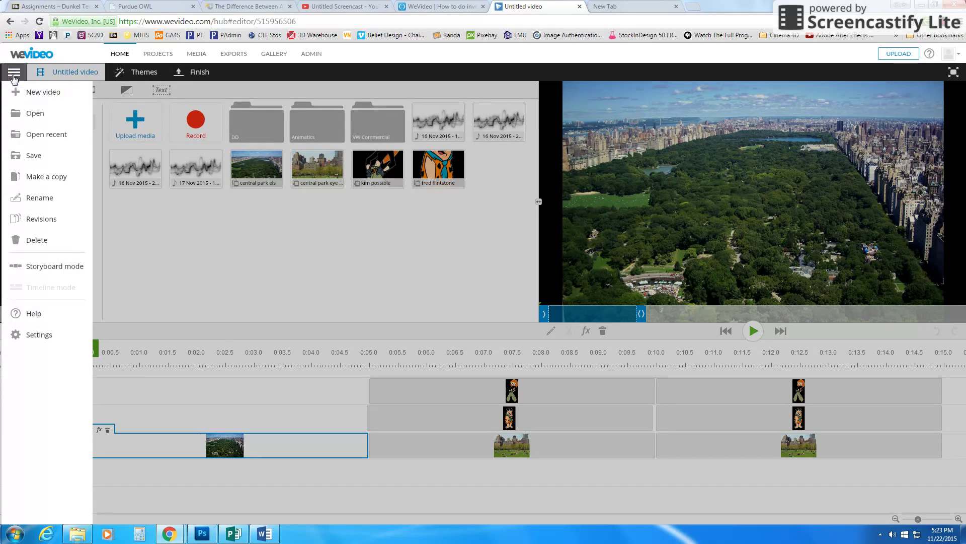
click(14, 75)
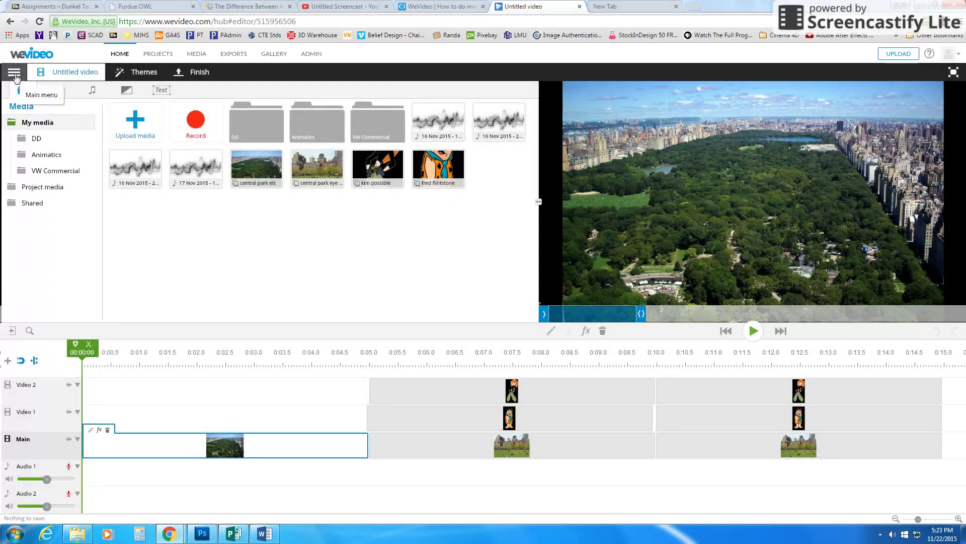
click(15, 76)
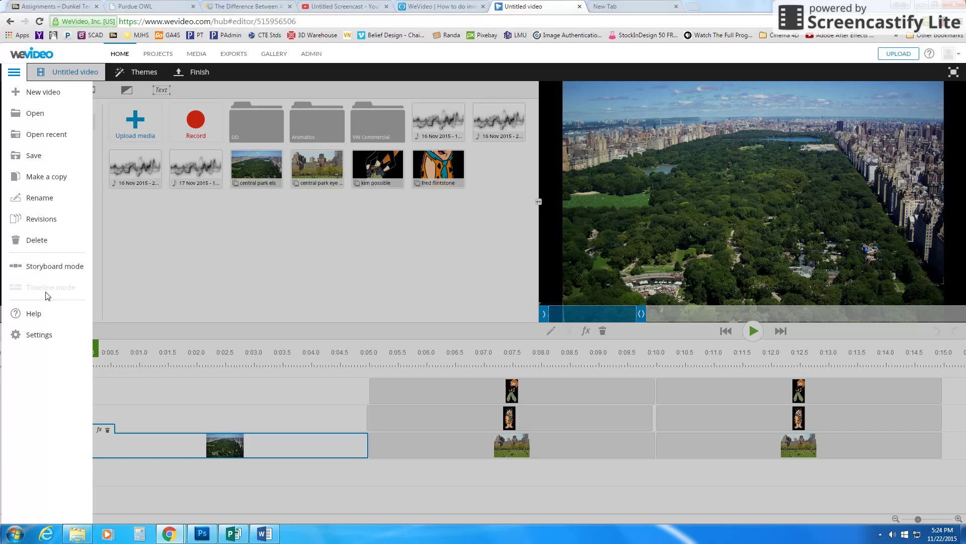
click(98, 288)
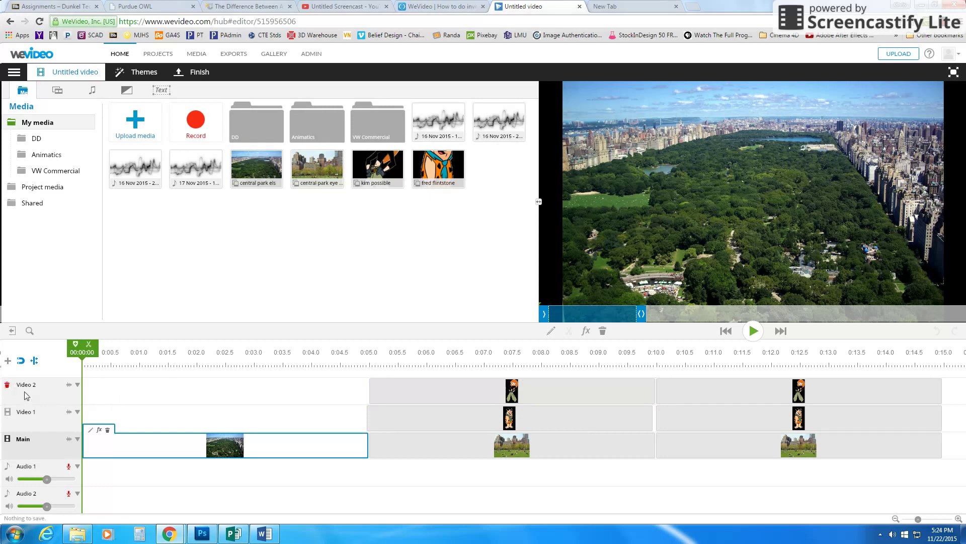
Add a new video track titled Video 3
click(8, 361)
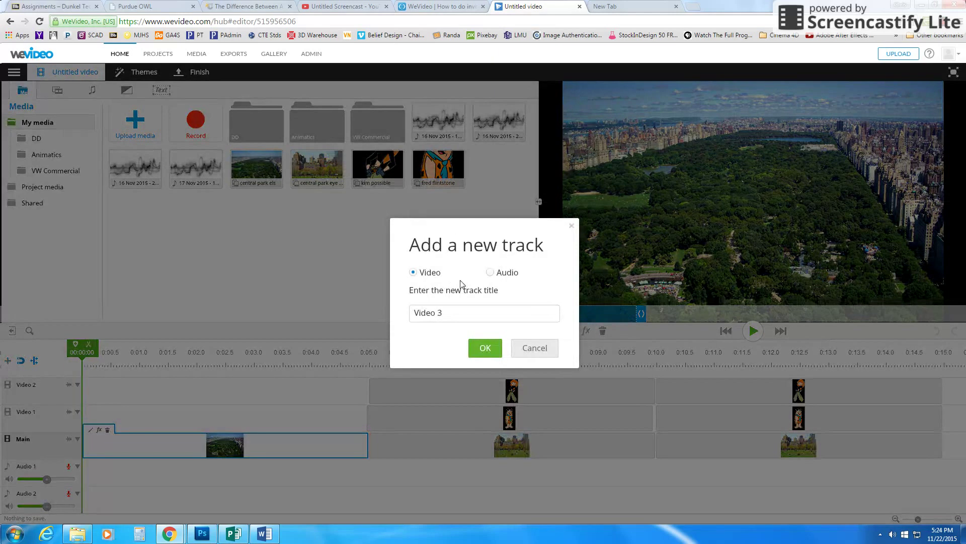
click(485, 349)
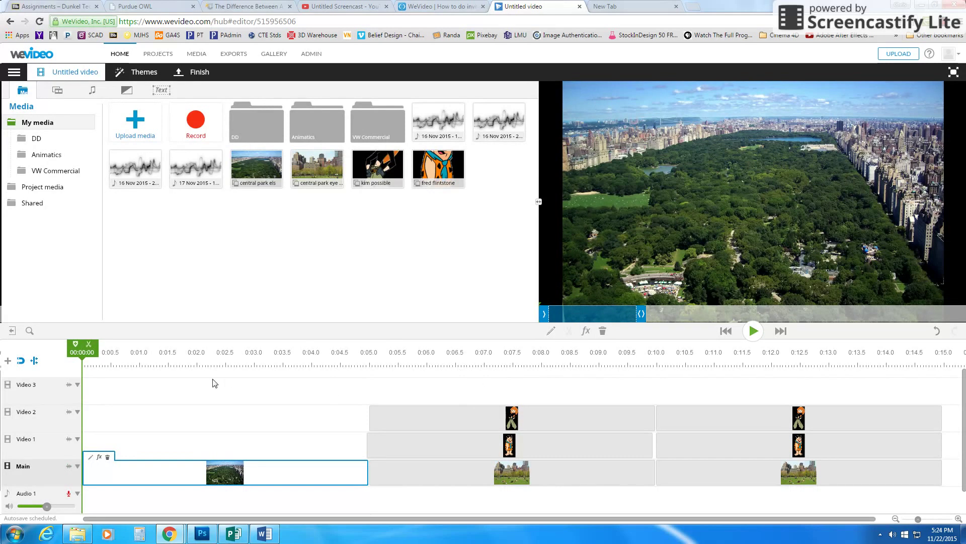
Place the kim possible image on the Video 3 track at the 5-second mark, above the central park eye level clip
drag(82, 353, 126, 355)
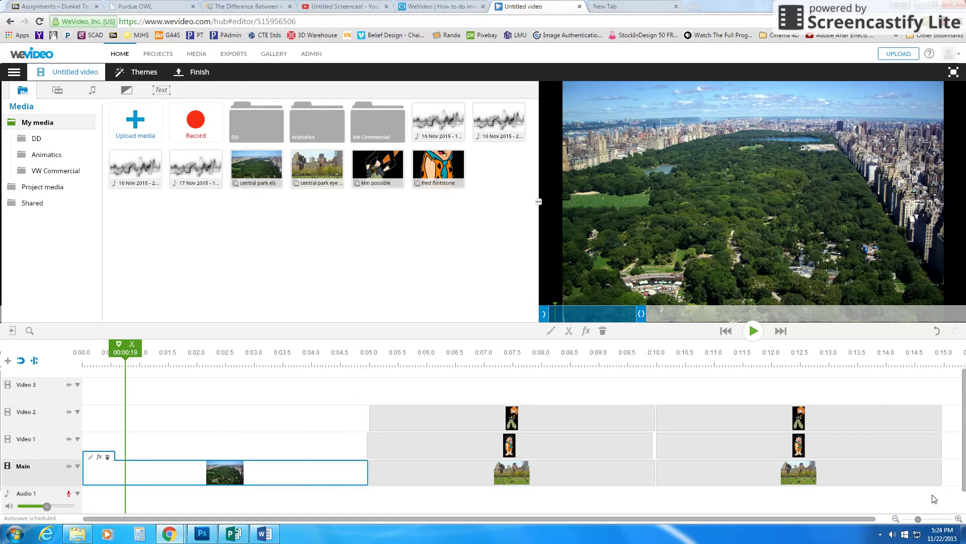
click(896, 519)
click(896, 519)
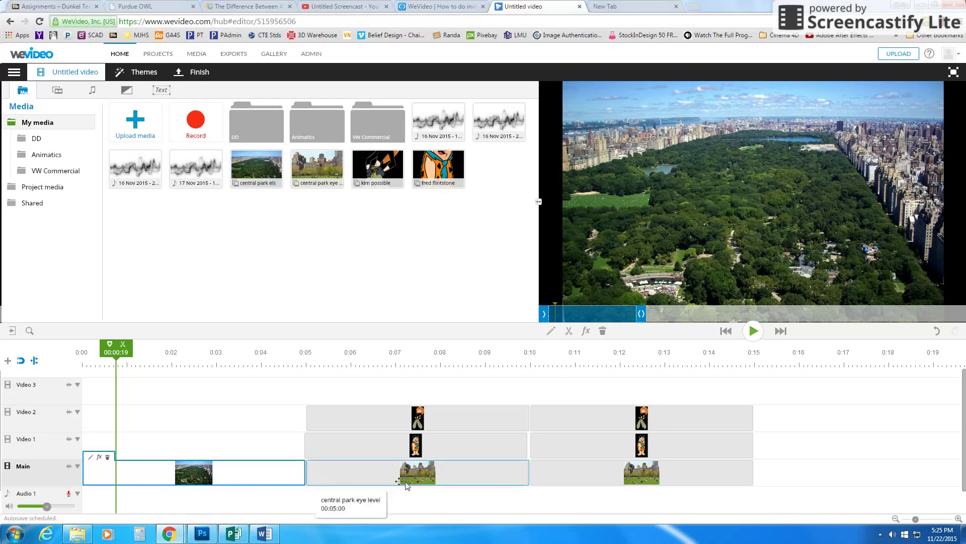
drag(116, 358, 346, 359)
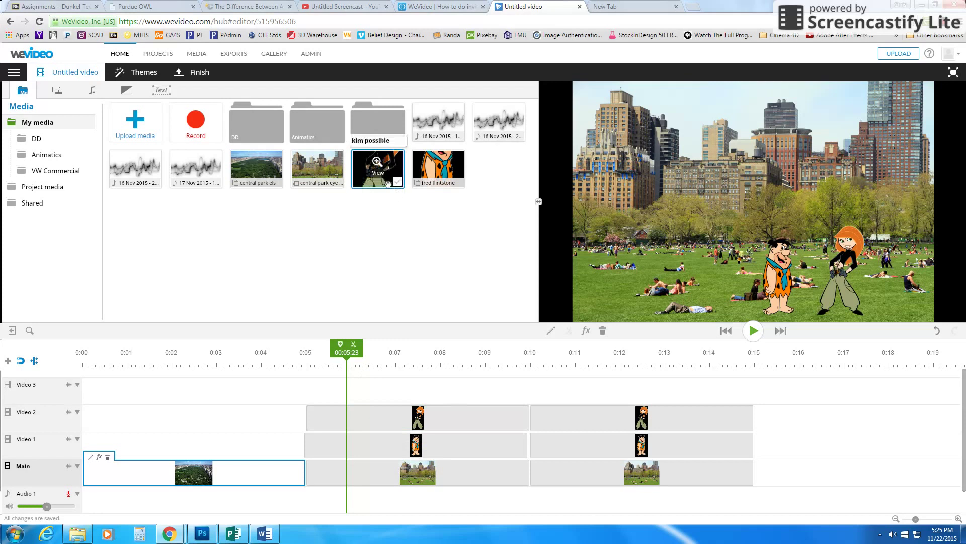
drag(387, 184, 331, 389)
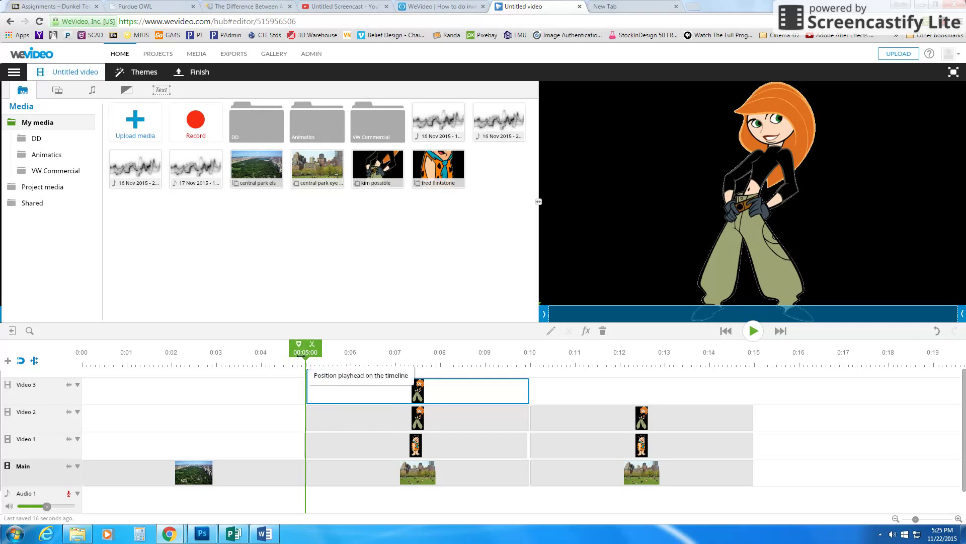
Transform the kim possible clip on Video 3: scale it to 0.38, flip it horizontally and place it at the park scene's left side
drag(299, 351, 317, 351)
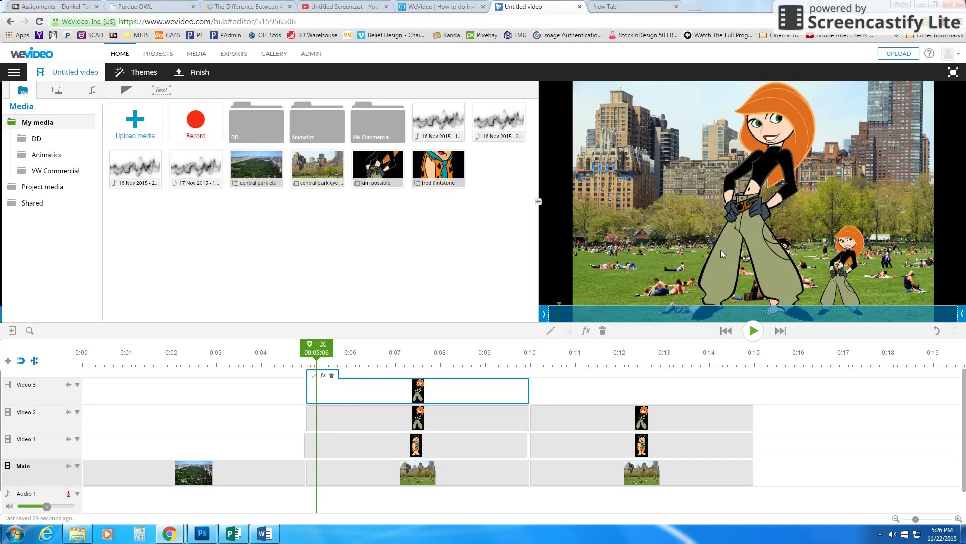
click(336, 396)
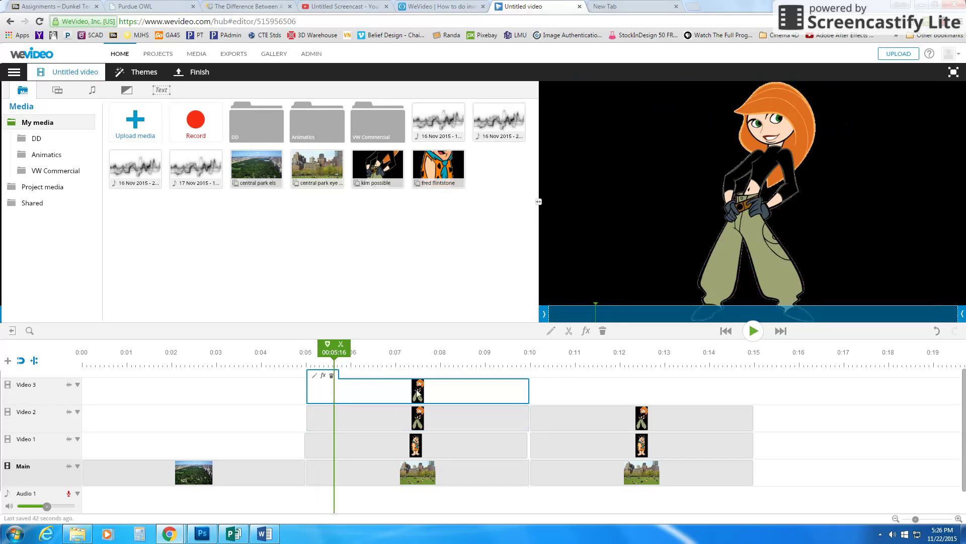
click(314, 377)
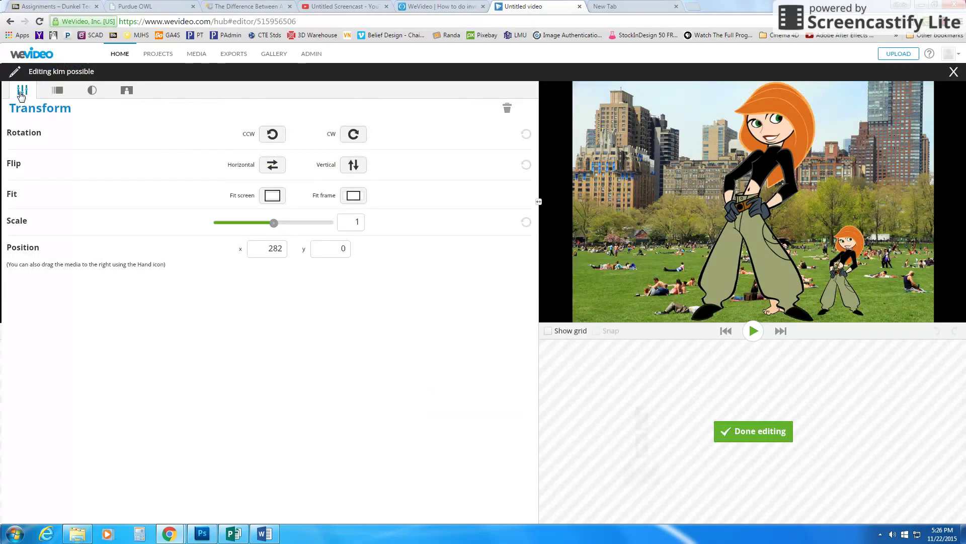
drag(274, 223, 240, 233)
drag(755, 219, 626, 270)
click(270, 168)
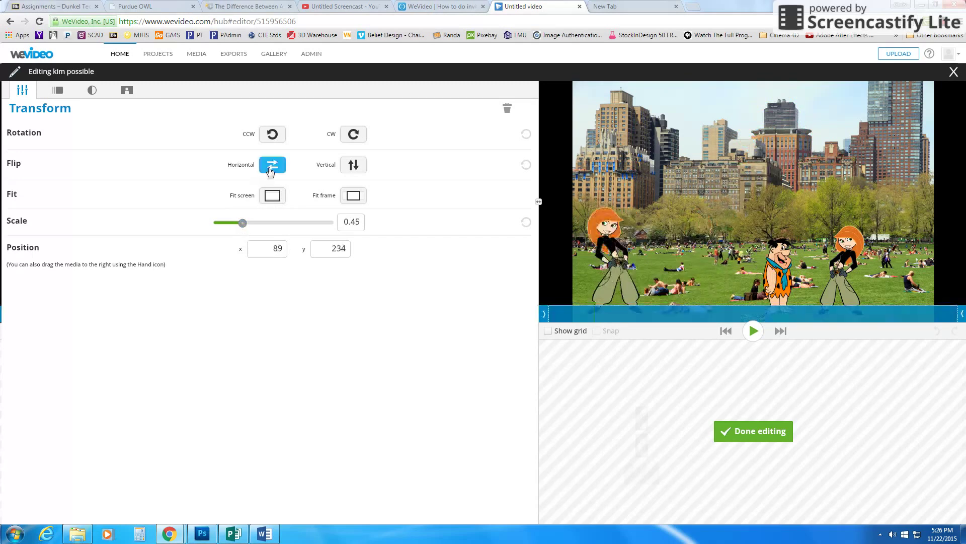
drag(243, 223, 239, 223)
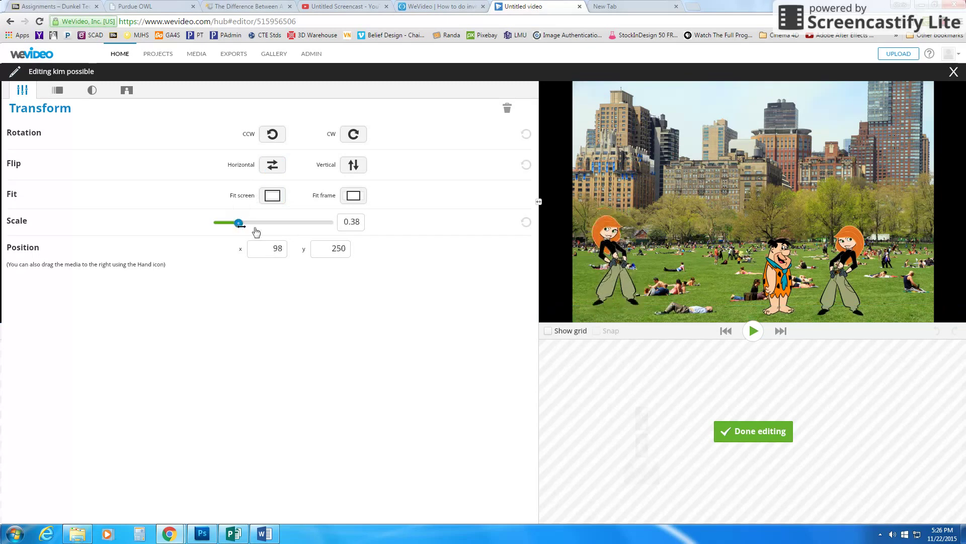
click(746, 438)
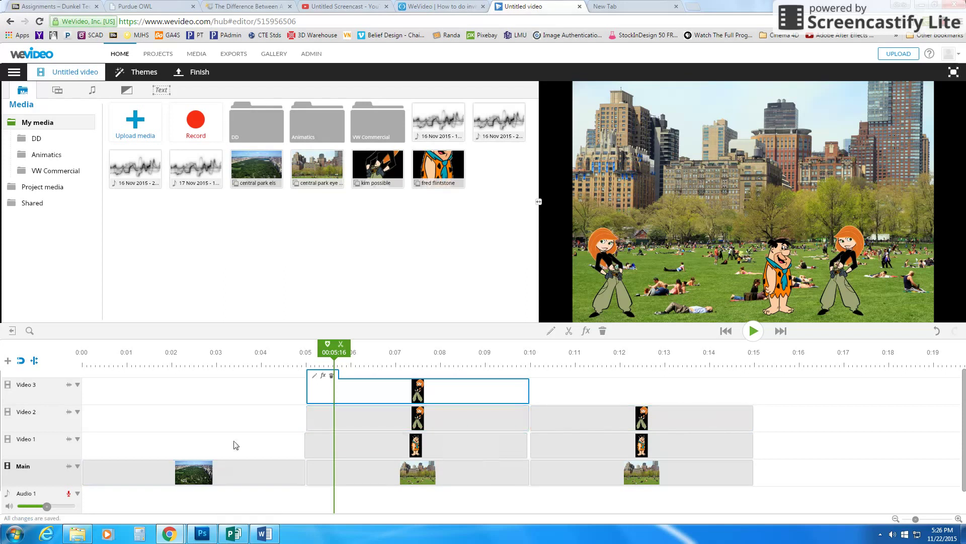
Move the playhead to about 12 seconds, open voice-over recording for Audio 1 with preview while recording enabled, and leave without recording
click(199, 355)
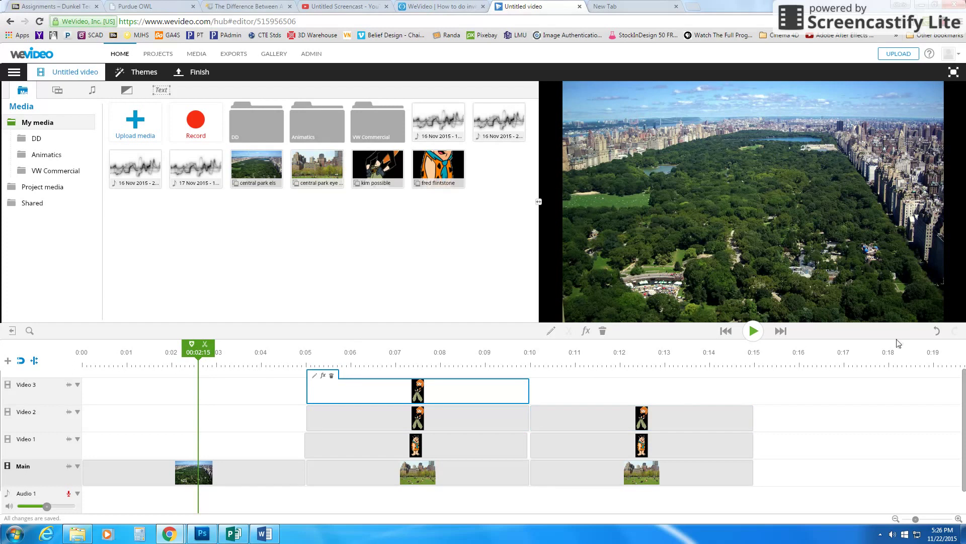
click(202, 353)
drag(200, 352, 624, 369)
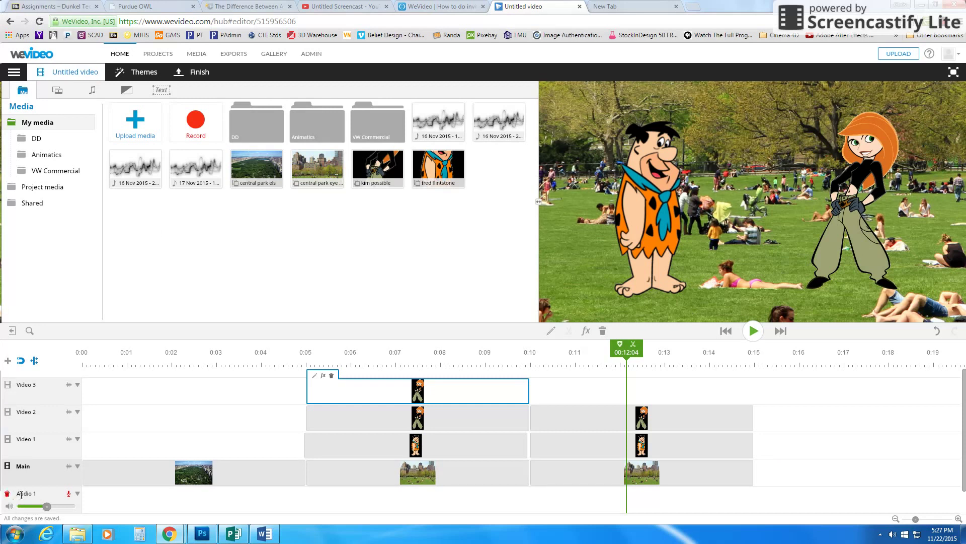
click(68, 494)
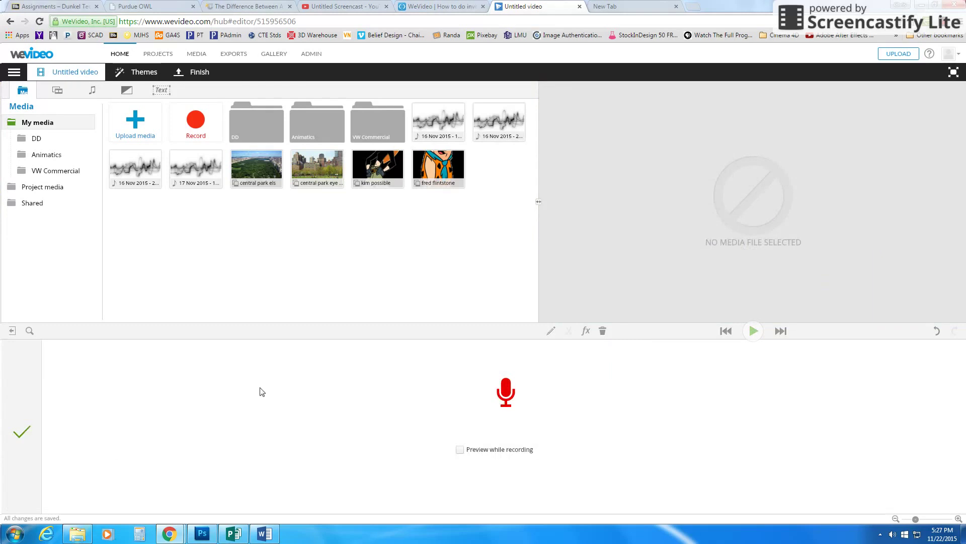
click(460, 450)
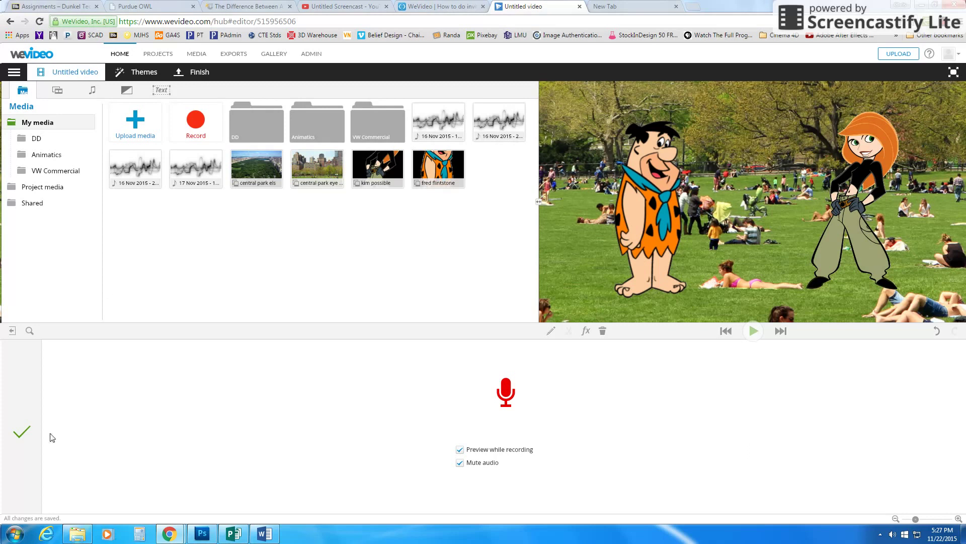
click(23, 433)
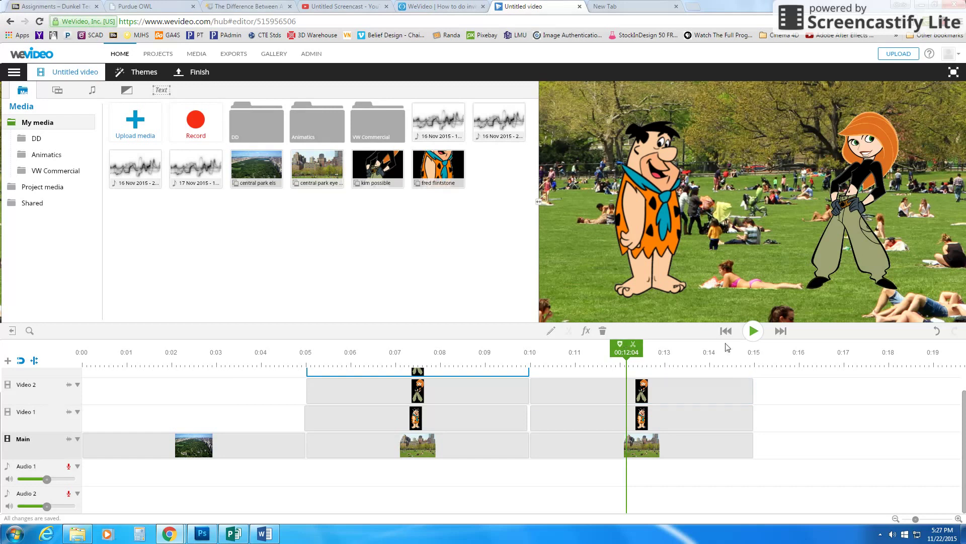
Return the playhead to the start, open voice-over recording for Audio 2 with preview while recording enabled, and leave without recording
click(628, 350)
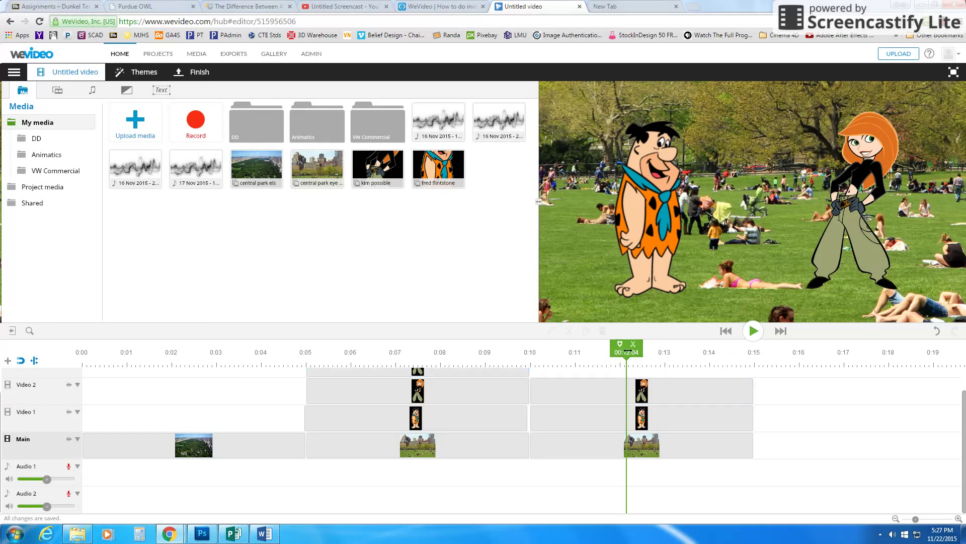
drag(628, 351, 598, 351)
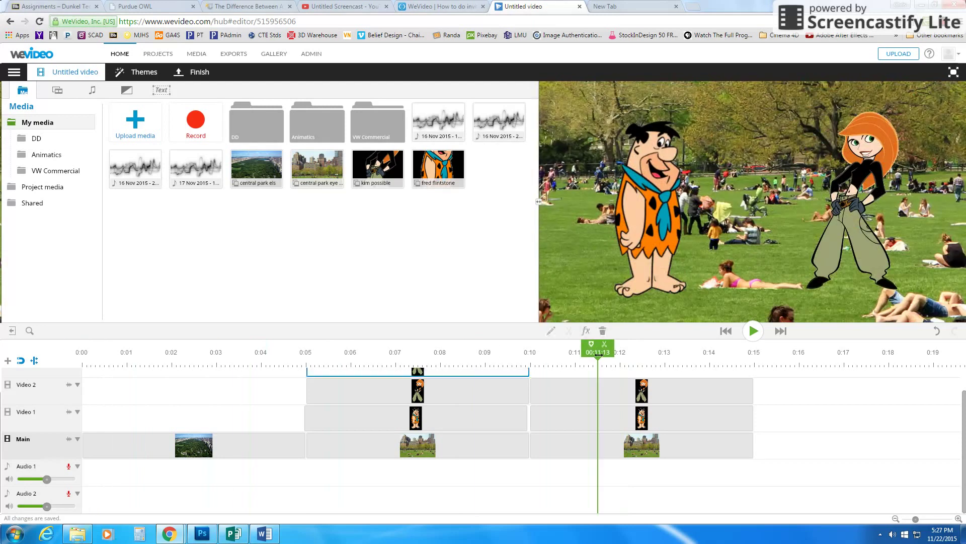
click(726, 331)
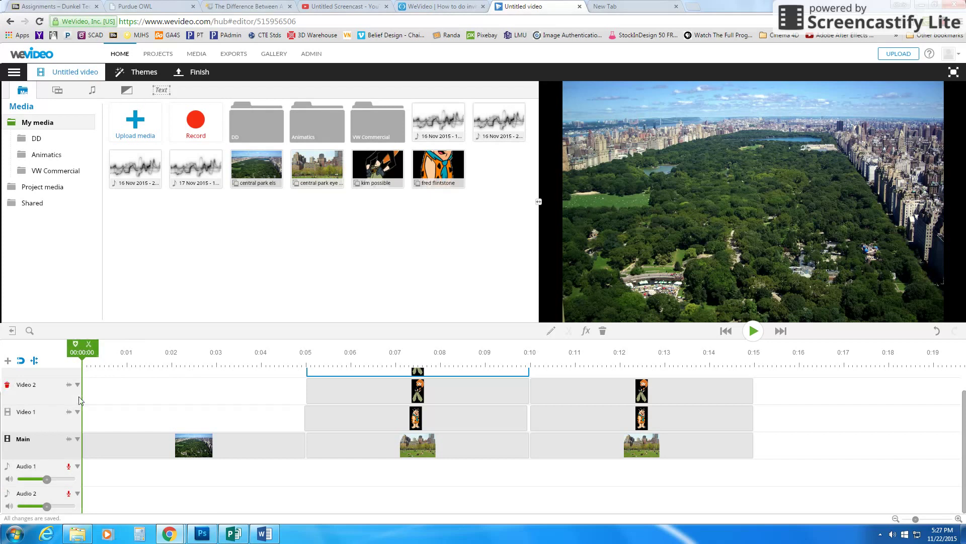
click(68, 496)
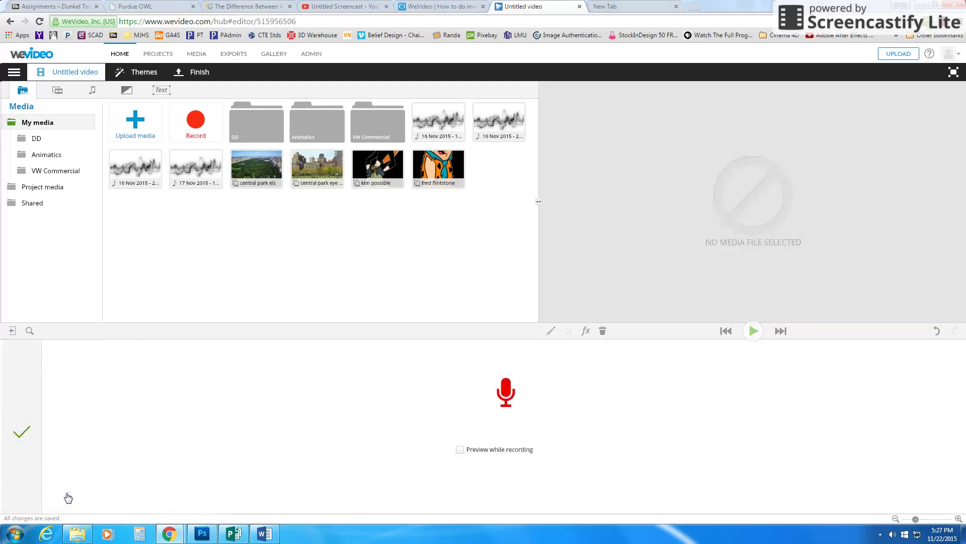
click(460, 449)
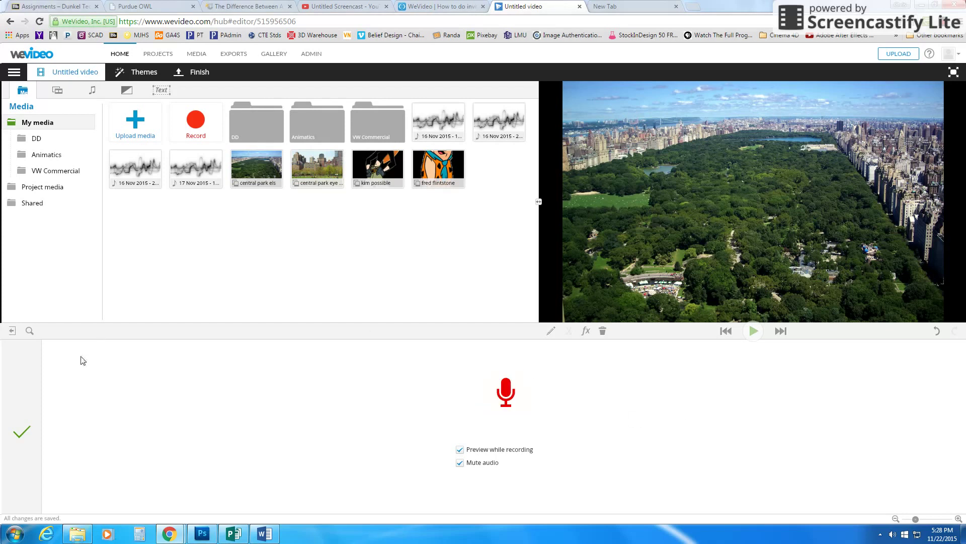
click(22, 435)
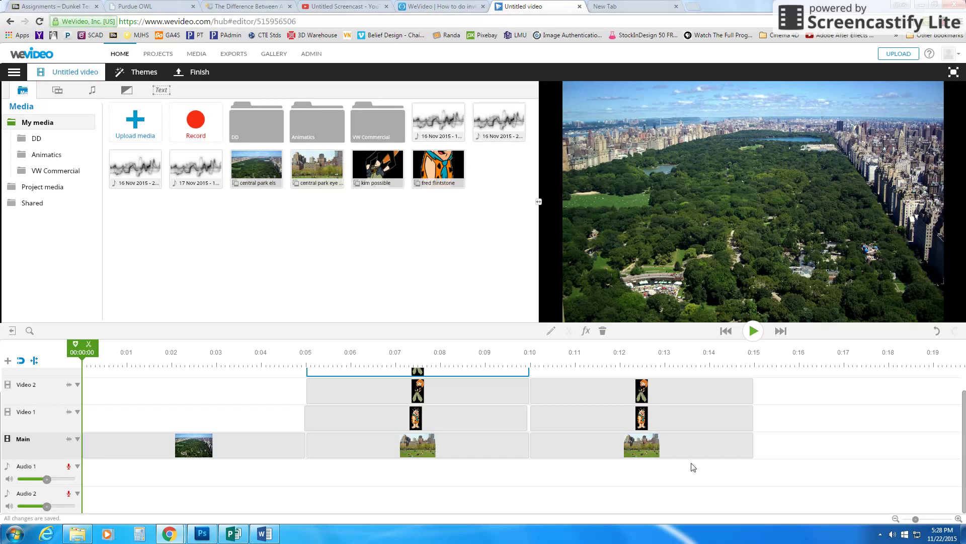
Accept the suggested video title, choose 480p quality in the finalizing settings, and return to the timeline without finishing the video
click(199, 74)
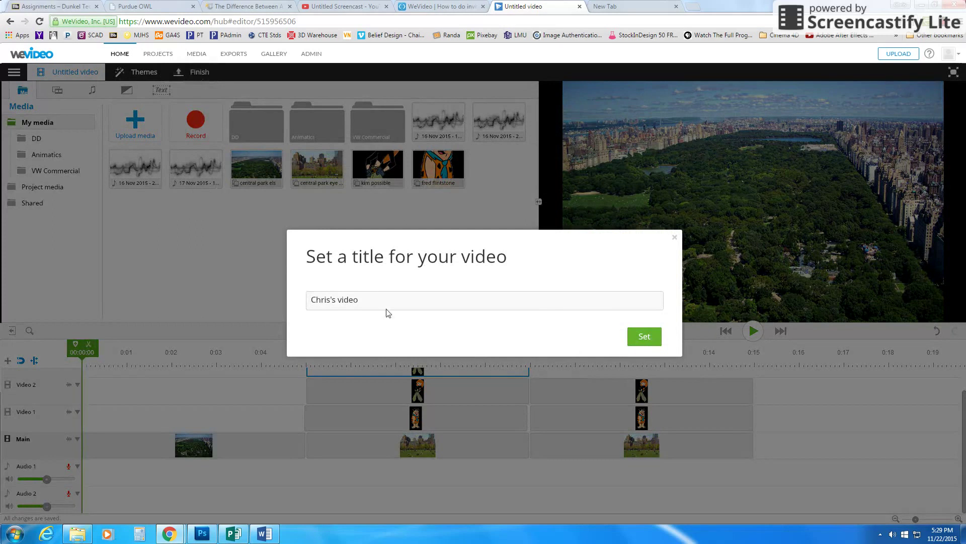
click(633, 341)
click(26, 180)
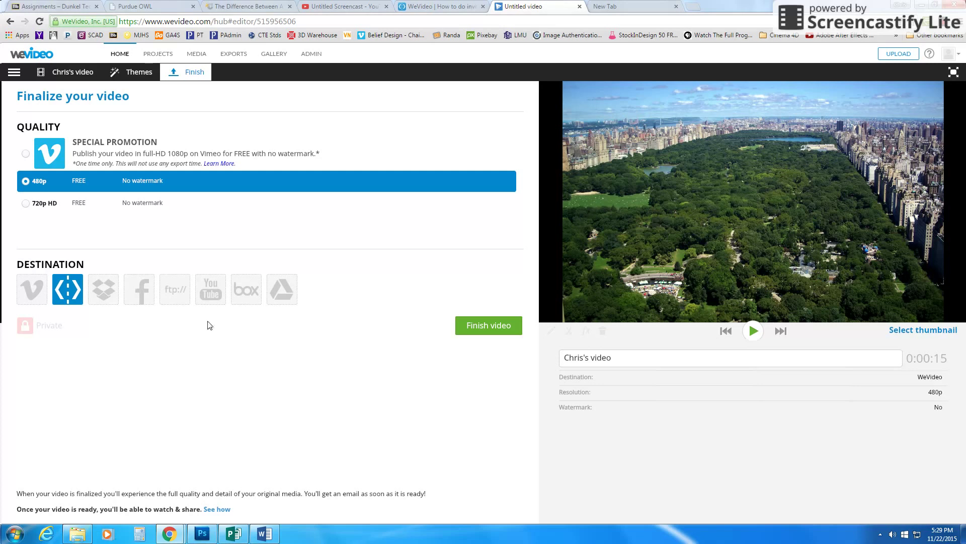
click(15, 73)
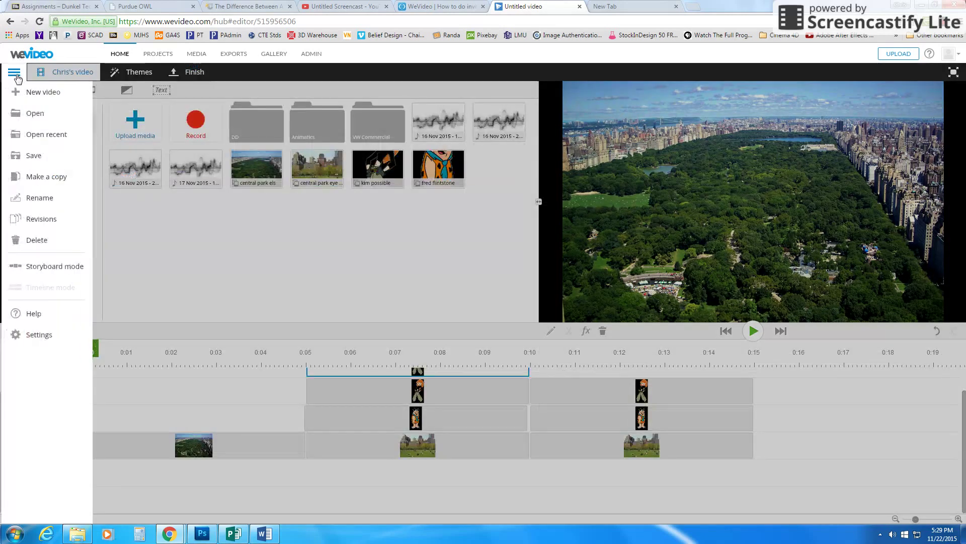
click(14, 72)
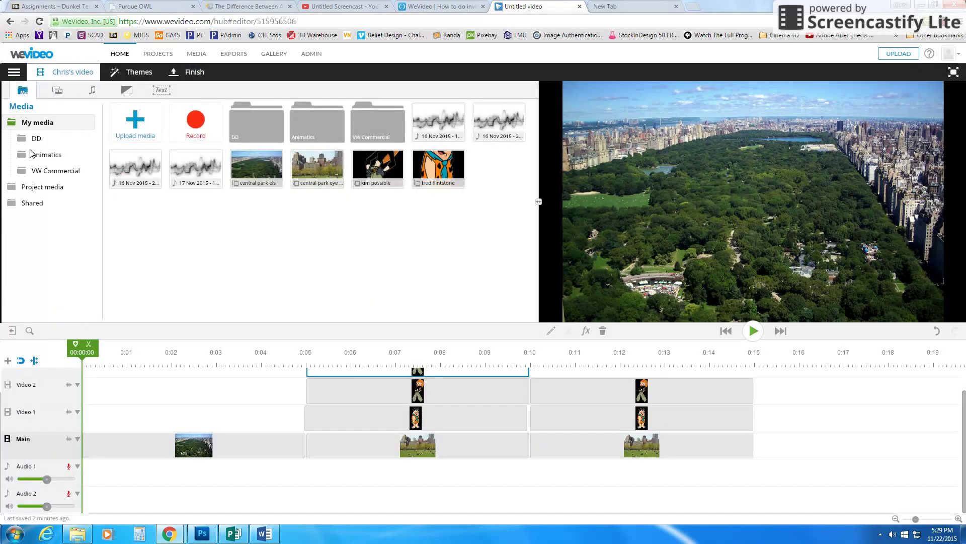
click(373, 352)
click(415, 420)
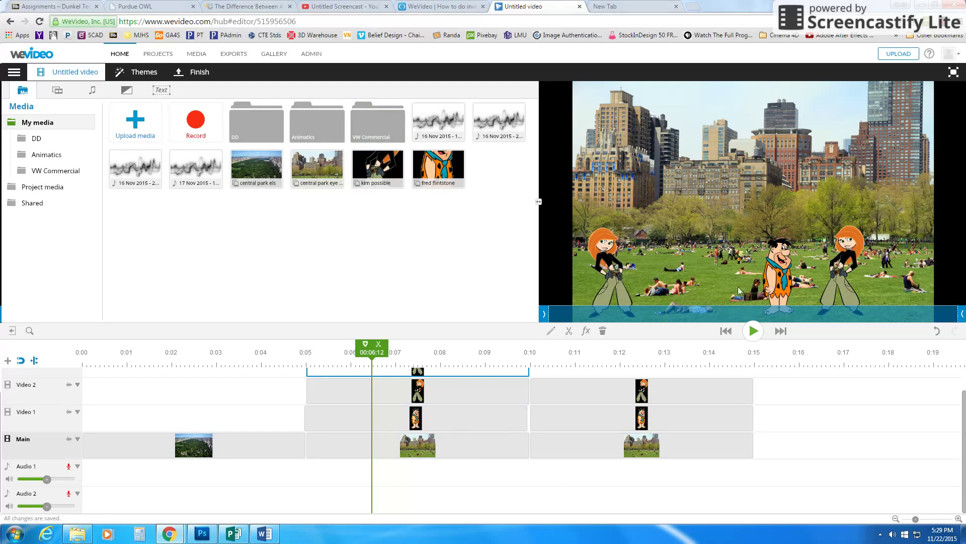
Switch to the empty browser tab and search Google Images for "dora"
click(610, 6)
click(327, 230)
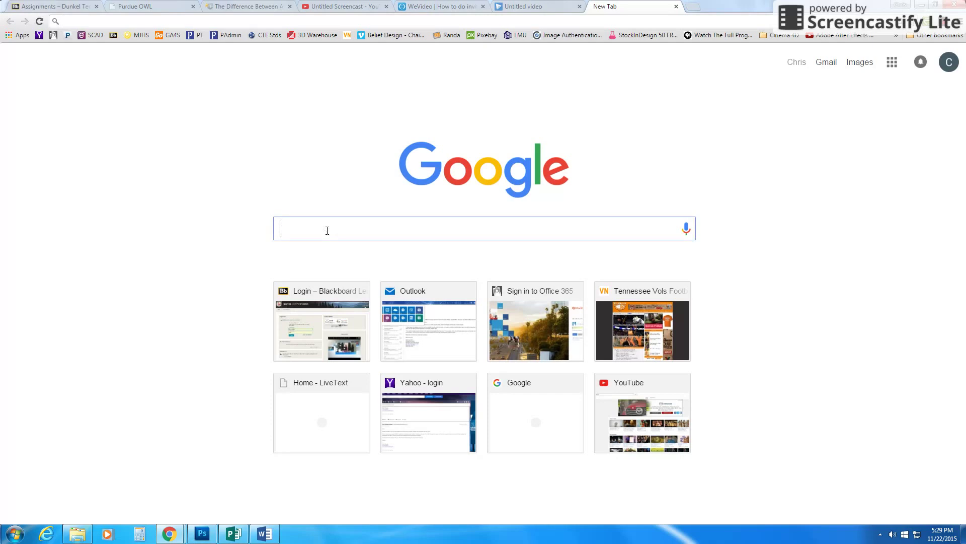
text(dora)
key(Return)
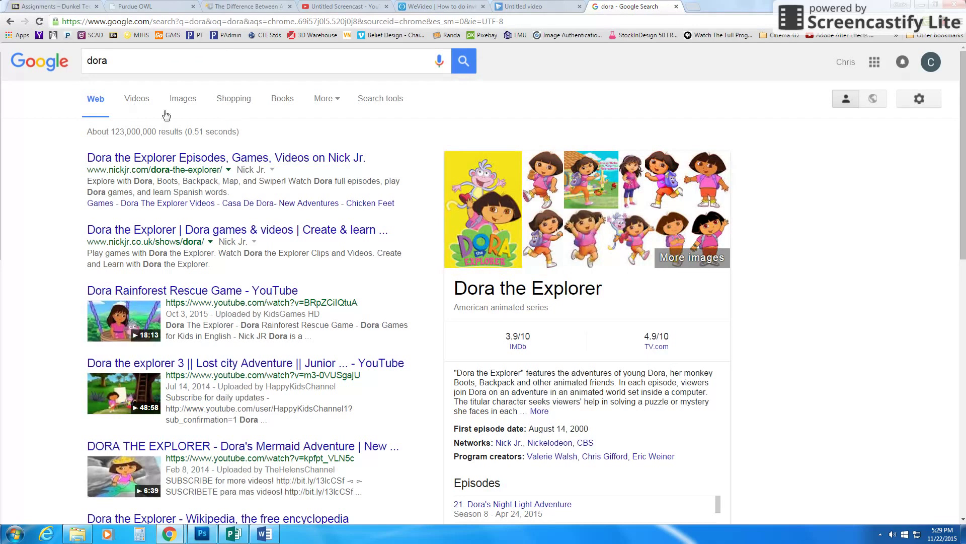
click(167, 102)
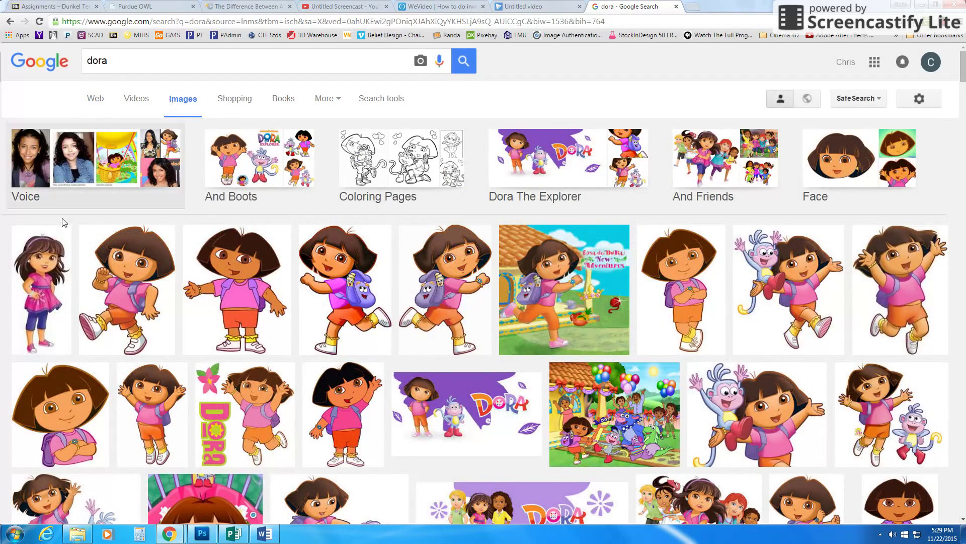
Preview the Dora images with outstretched arms and with a raised leg, closing each enlarged preview
click(243, 290)
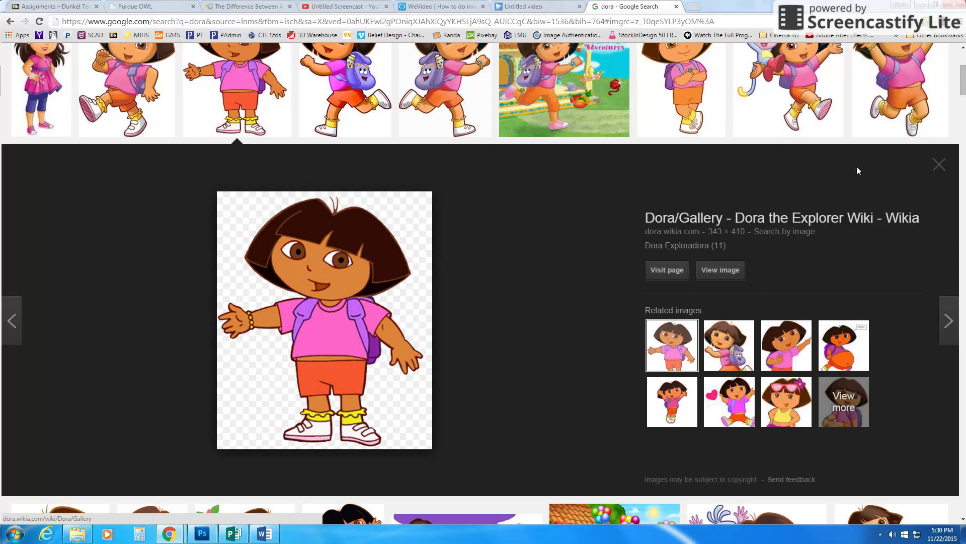
click(937, 167)
scroll(428, 241, up, 3)
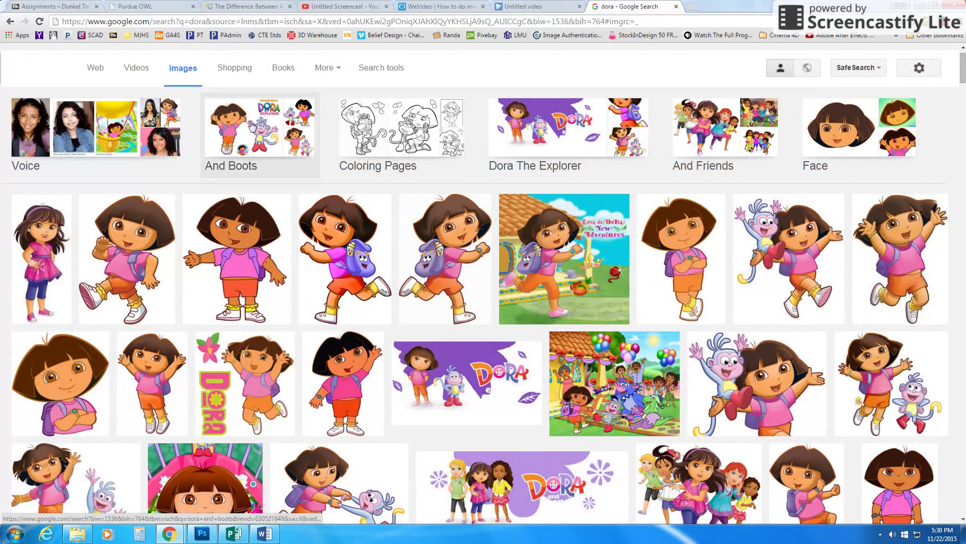
click(133, 274)
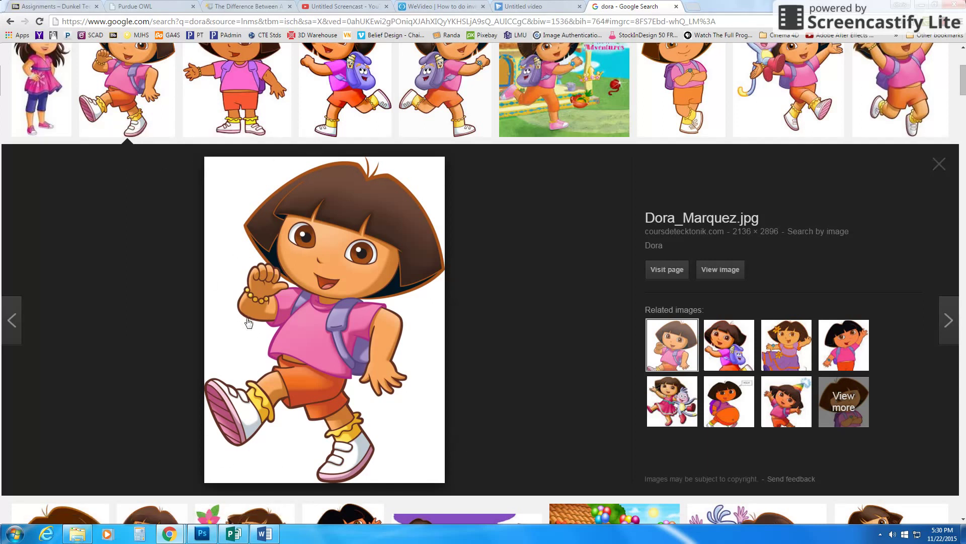
click(939, 163)
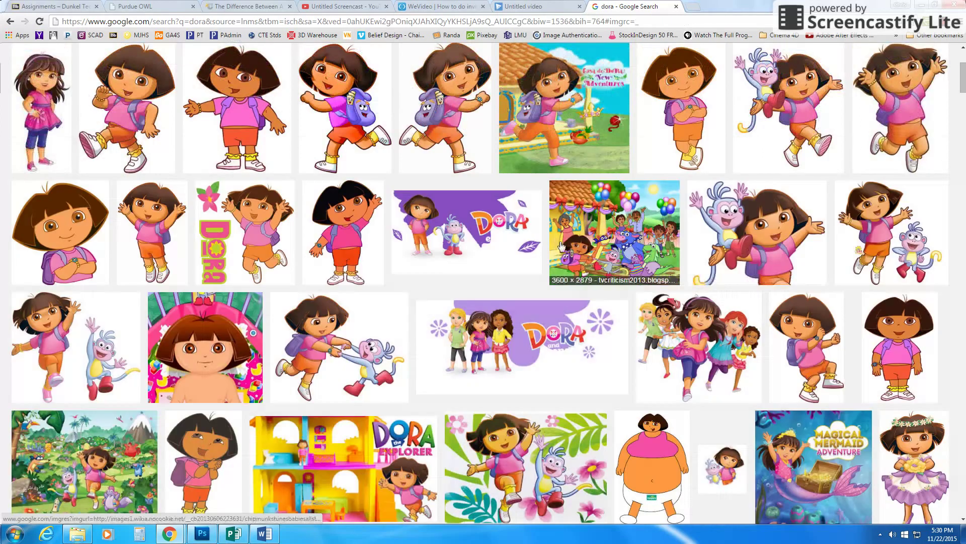
scroll(562, 245, up, 3)
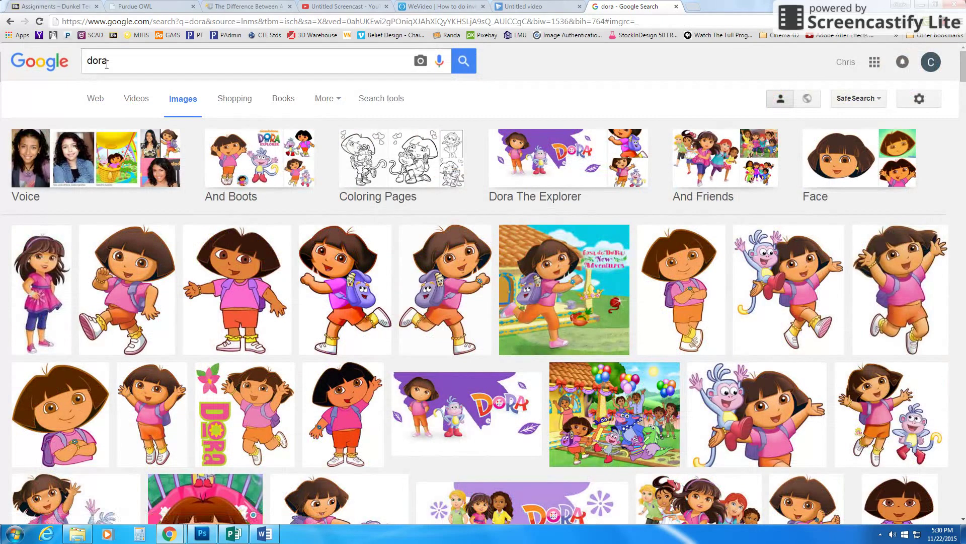
Filter the Dora image results by color to show only transparent images
click(374, 99)
click(145, 132)
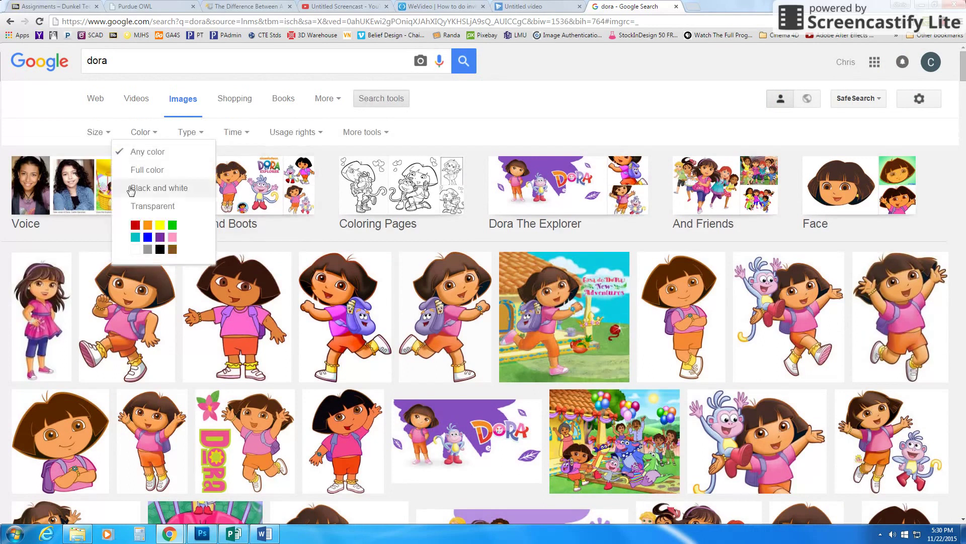
click(142, 207)
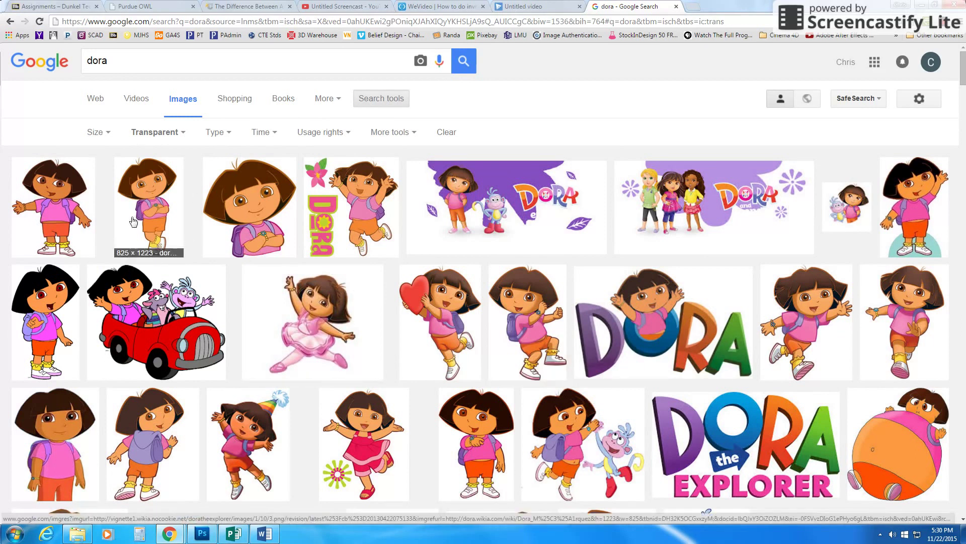
Start saving the 825 × 1223 Dora image with crossed arms and create a folder named Animatic in the Pictures library
click(153, 184)
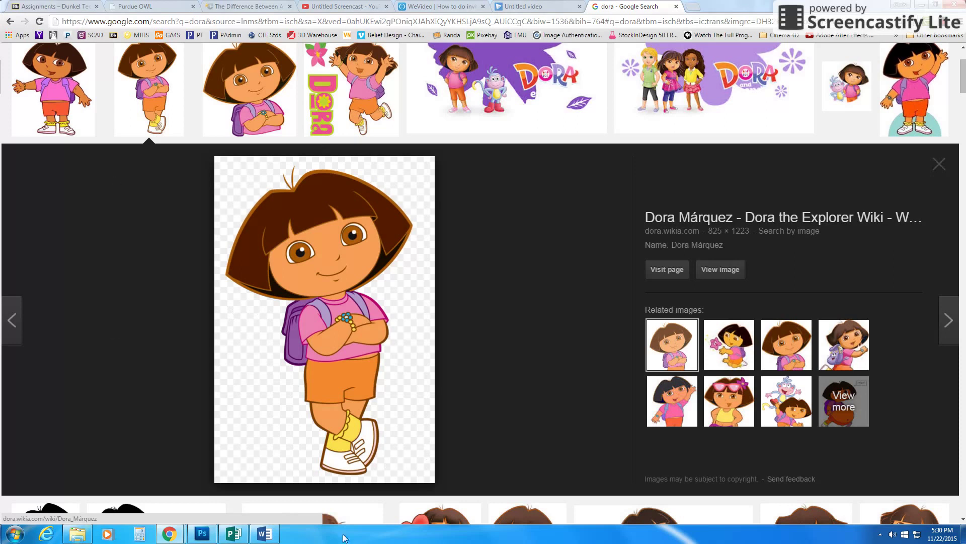
right_click(326, 251)
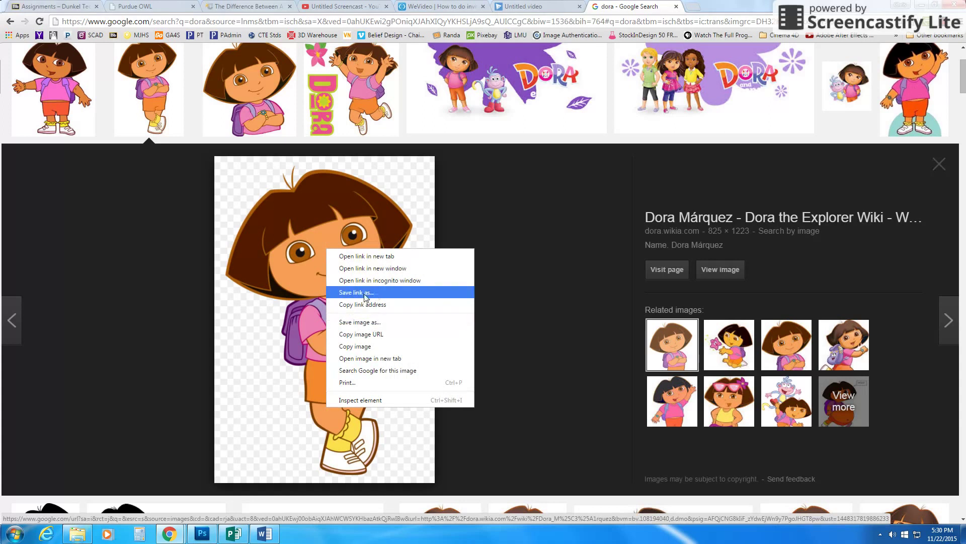
click(345, 324)
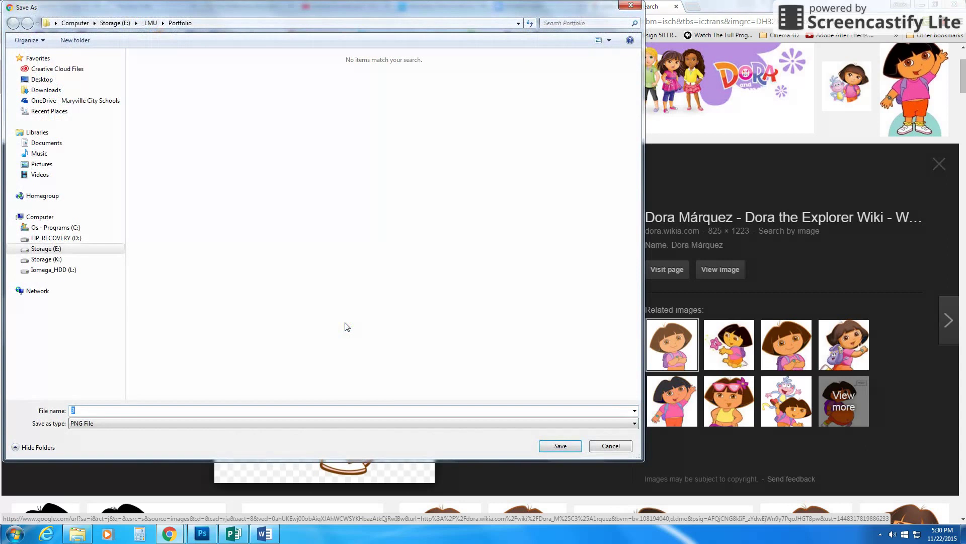
click(40, 166)
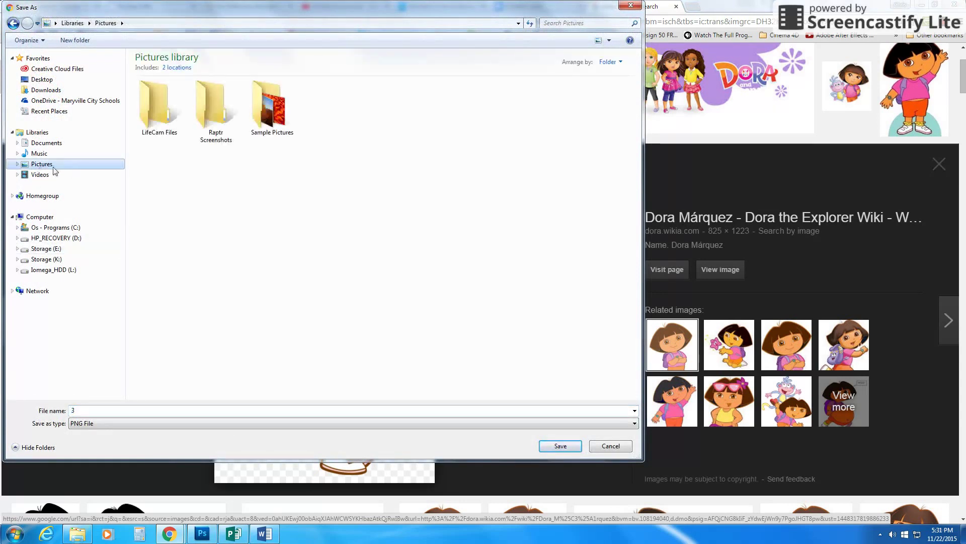
click(67, 41)
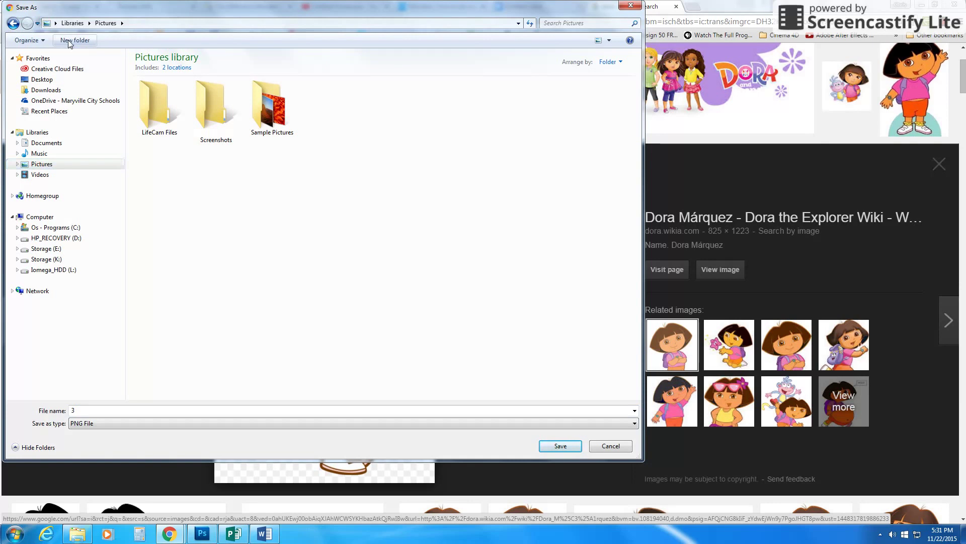
text(Animatic)
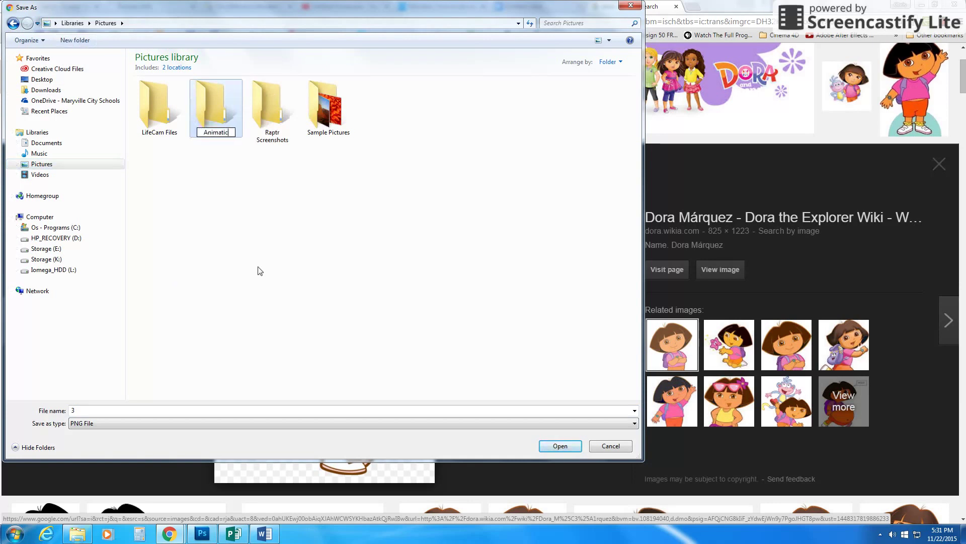
click(259, 271)
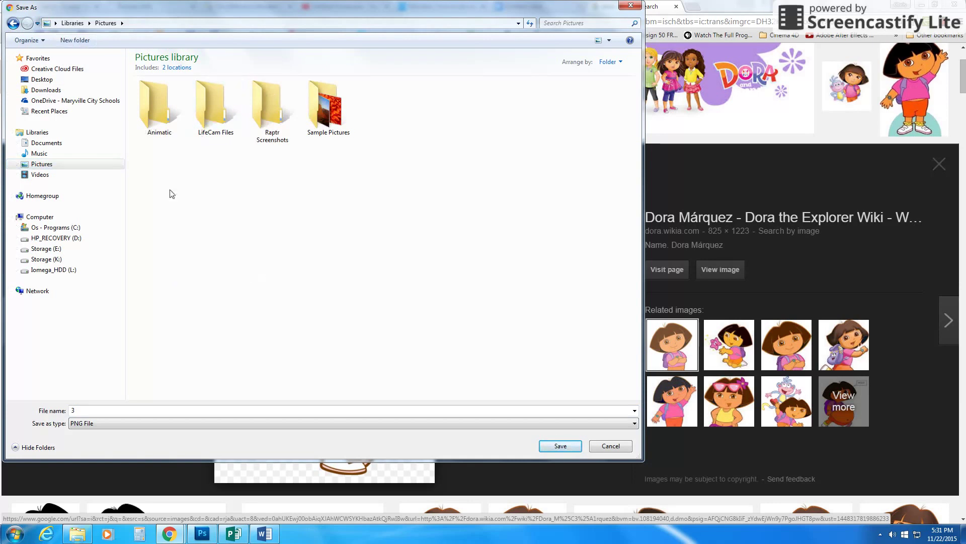
Save the image as a PNG named Dora in the Animatic folder
double_click(159, 130)
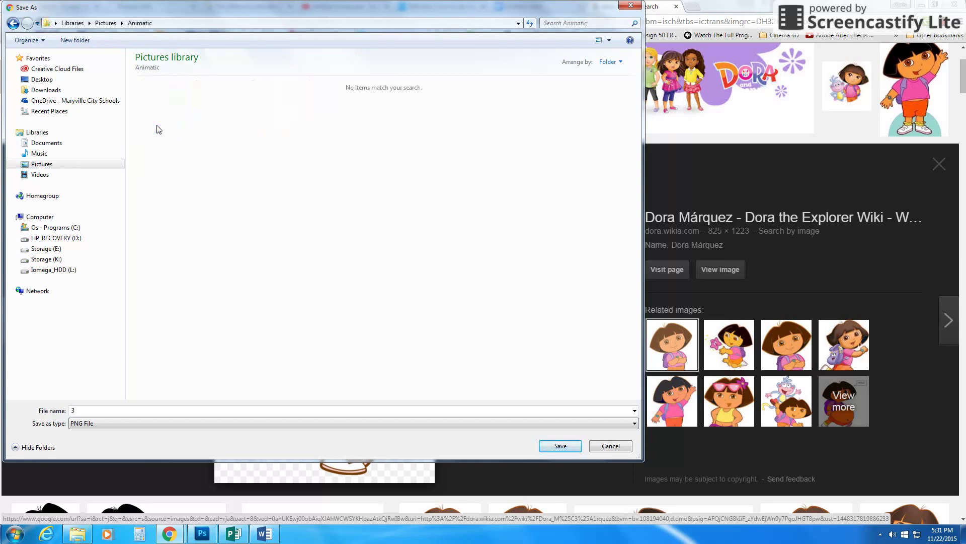
double_click(93, 408)
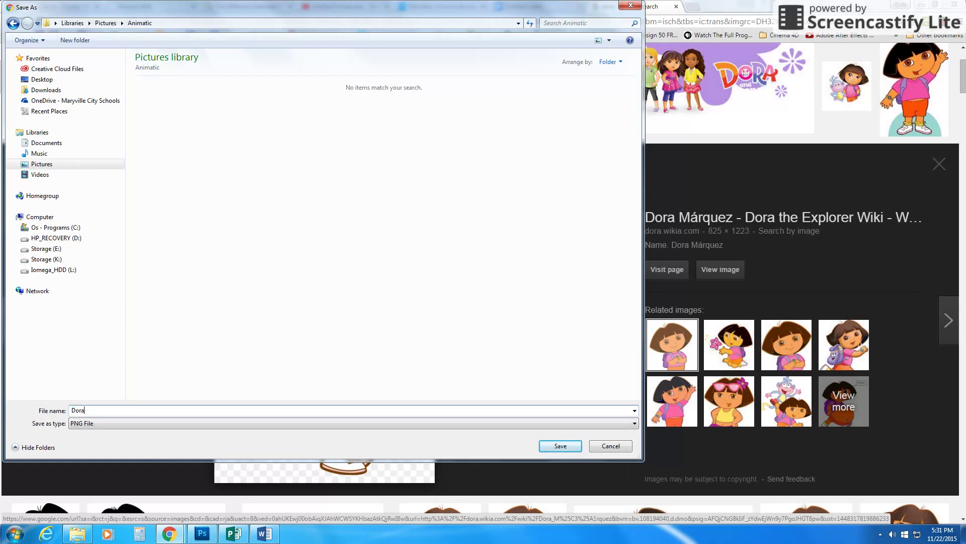
click(550, 442)
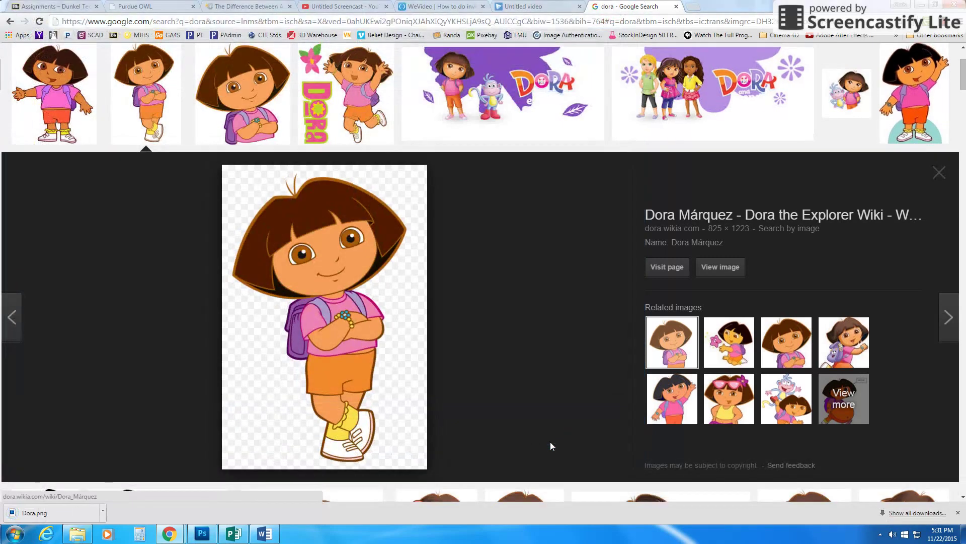
Switch to the WeVideo project tab and preview the first and second Central Park background clips on the Main track
click(443, 7)
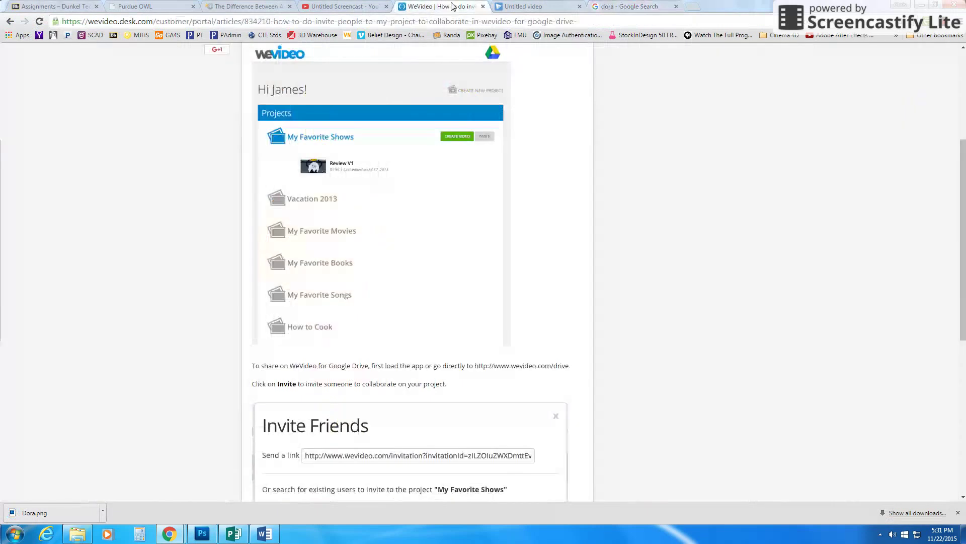
click(526, 7)
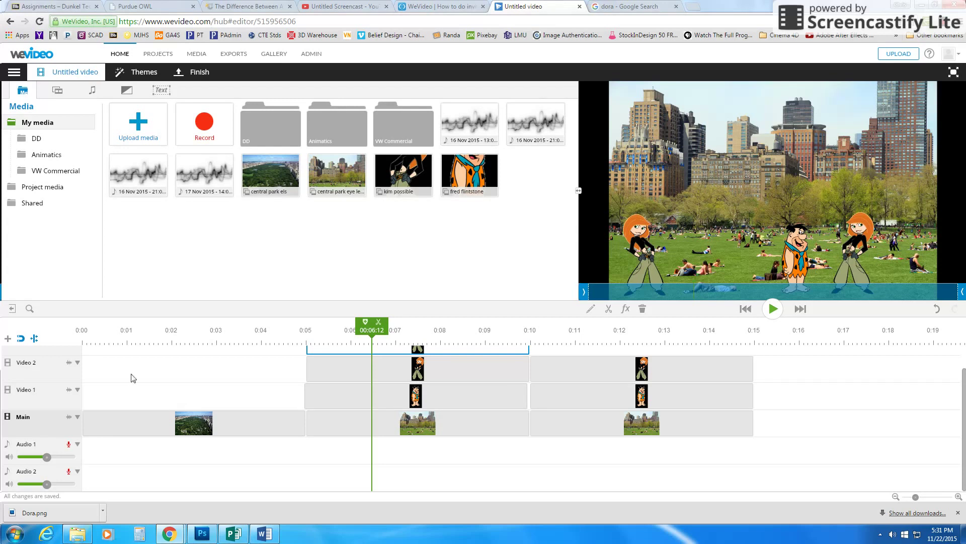
click(177, 428)
click(360, 422)
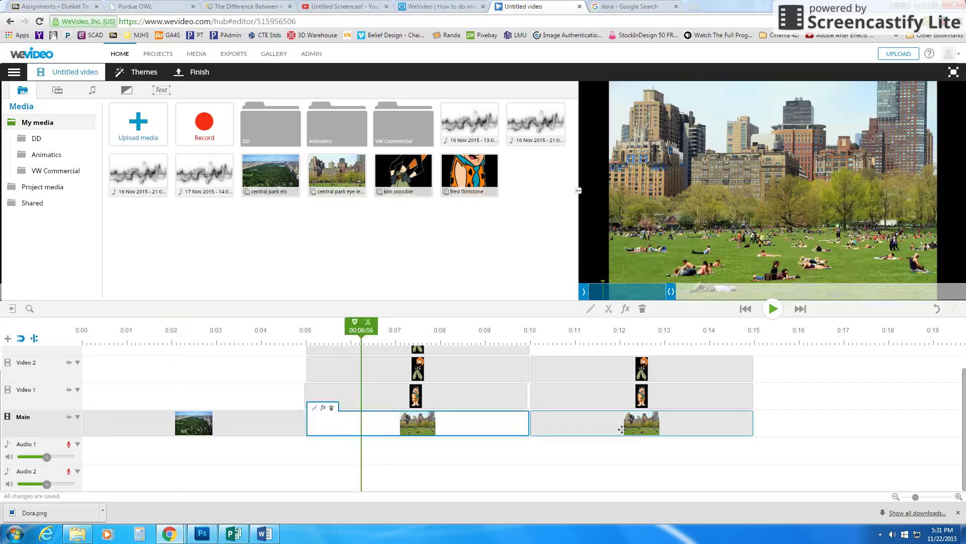
Return to the Dora image results, close the enlarged preview, and switch back to the WeVideo project
click(633, 7)
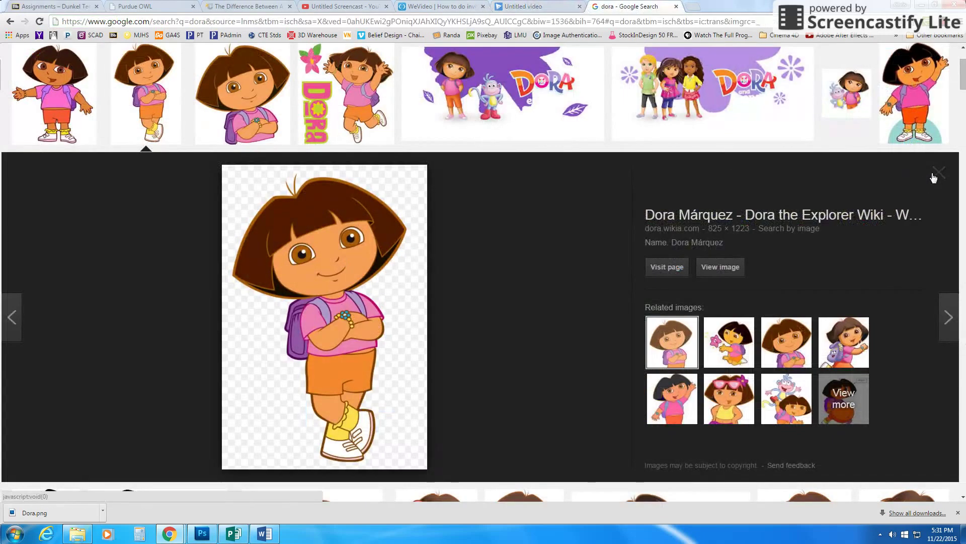
click(940, 172)
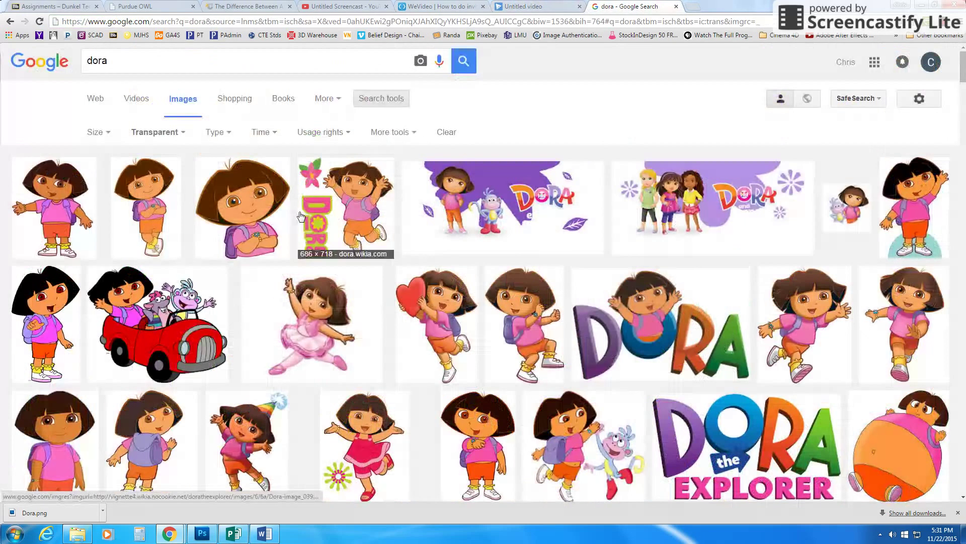
click(525, 7)
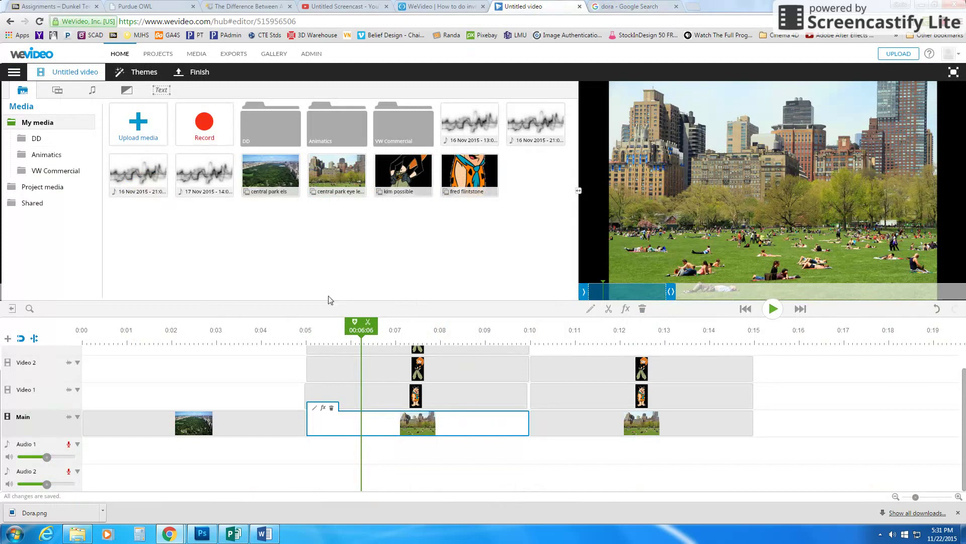